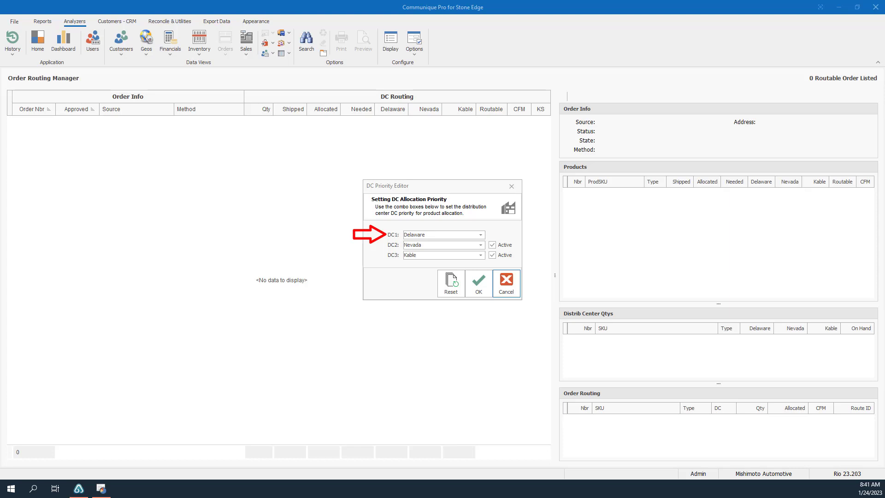
Set the distribution center allocation priority to Kable for DC1 and Delaware for DC3
left_click(481, 235)
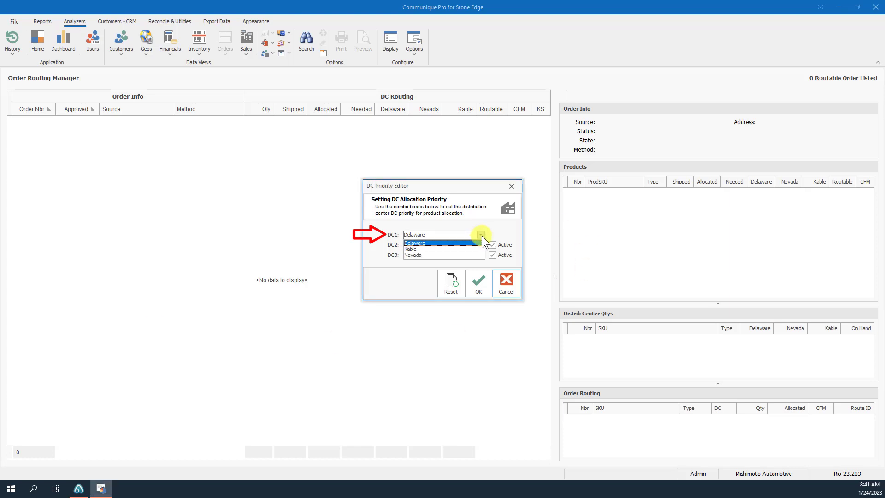
left_click(419, 249)
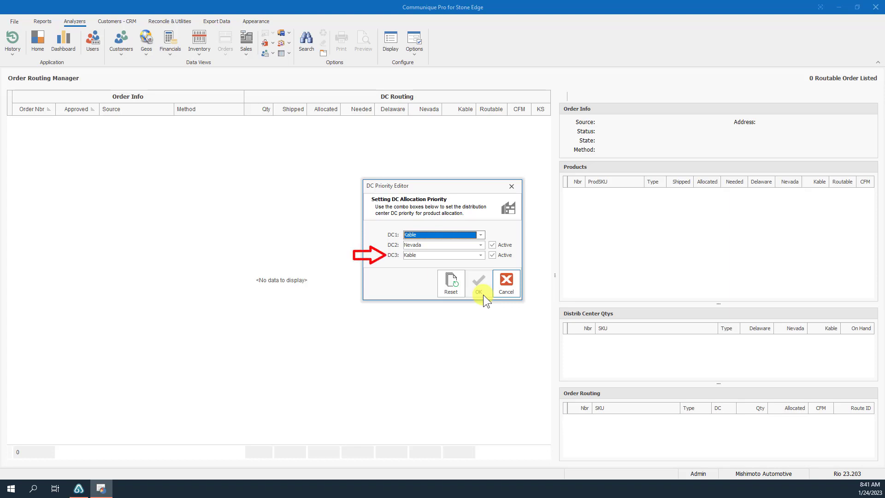
left_click(480, 255)
left_click(436, 262)
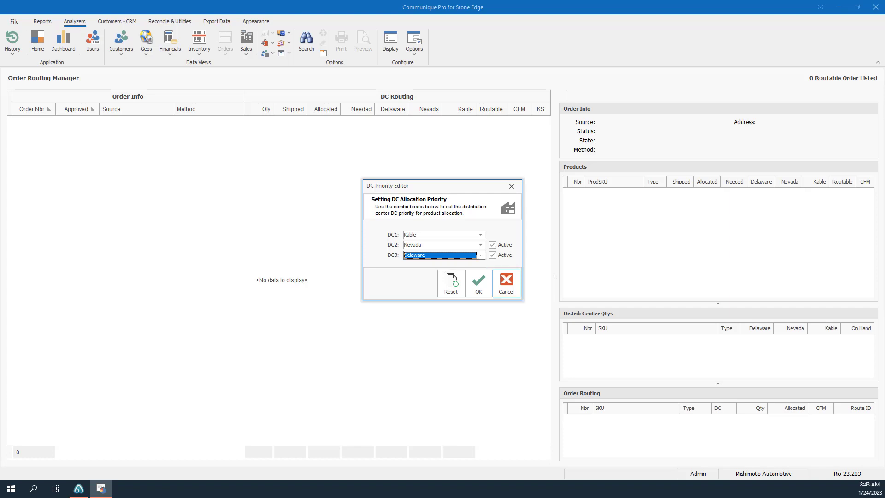
Set DC2 to Delaware and DC3 to Nevada, make both inactive, and accept the distribution center priorities
left_click(480, 244)
left_click(443, 253)
left_click(479, 255)
left_click(428, 275)
left_click(507, 247)
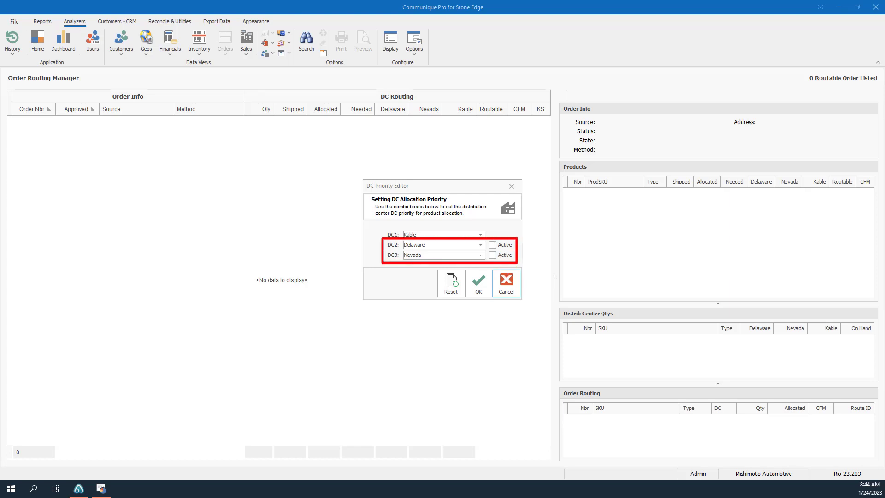
left_click(479, 285)
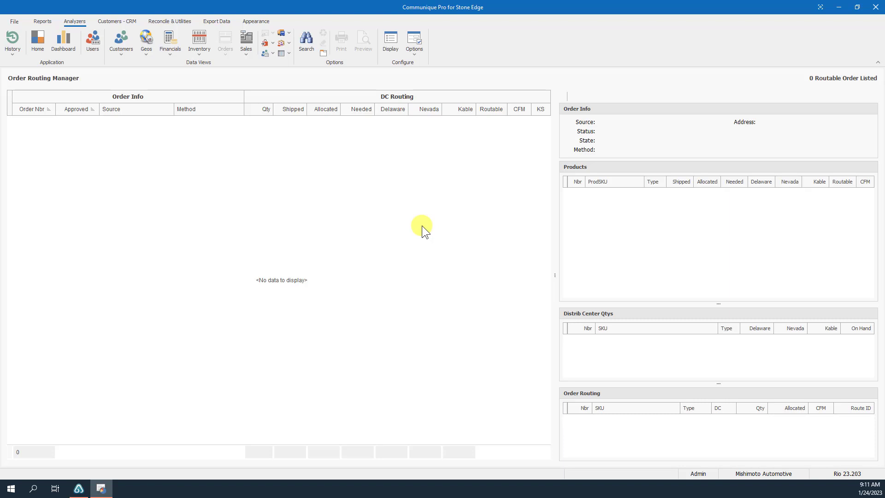
Search for routable orders with the source eBay - Channeladvisor, ignoring dates
right_click(422, 225)
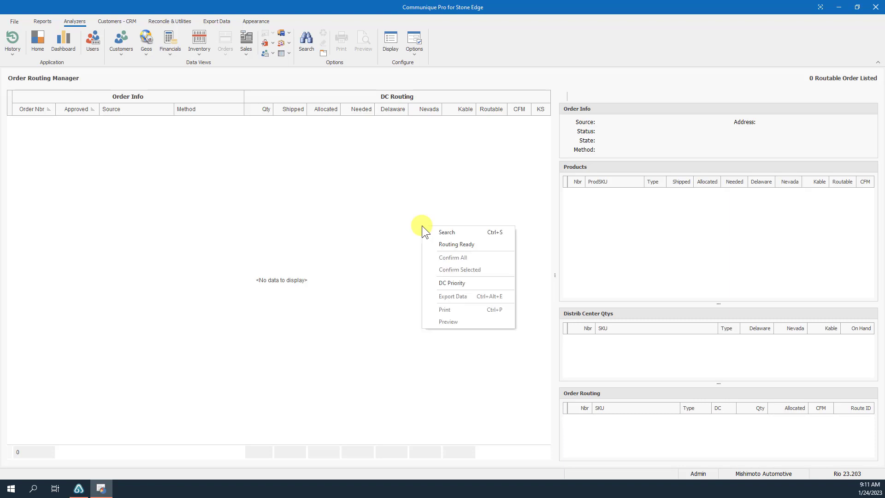
left_click(512, 232)
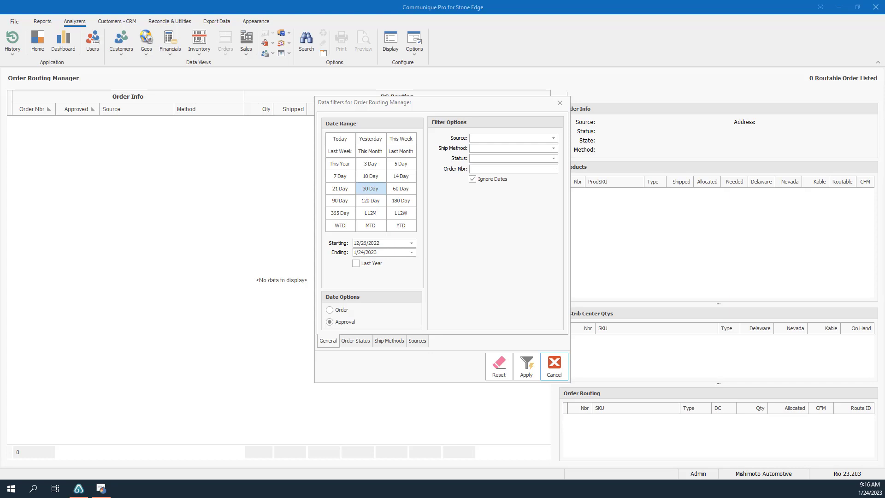
left_click(554, 138)
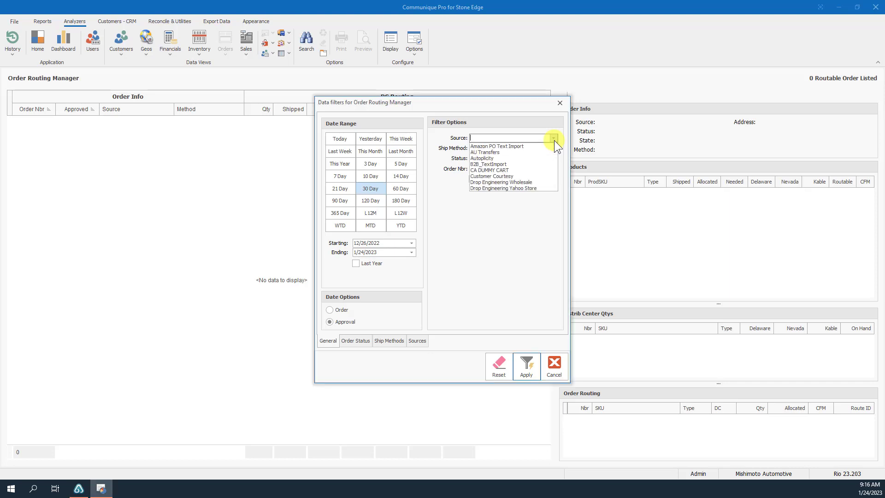
scroll(554, 140, "down", 3)
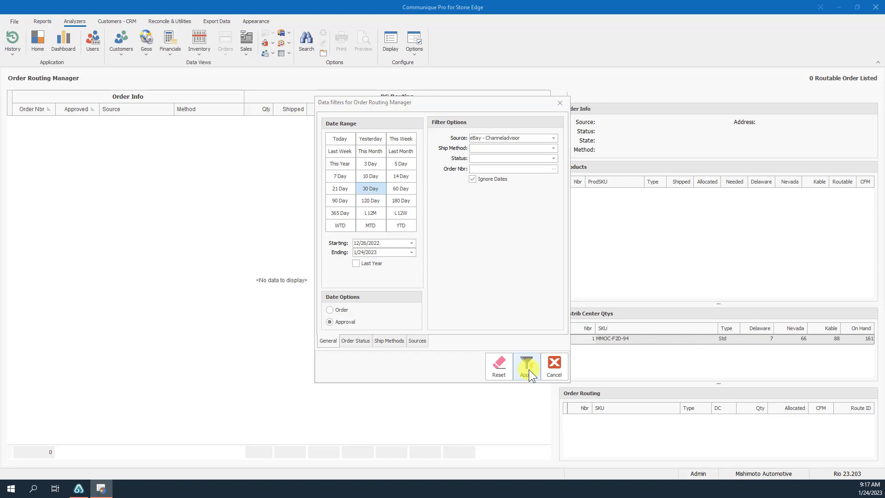
left_click(529, 369)
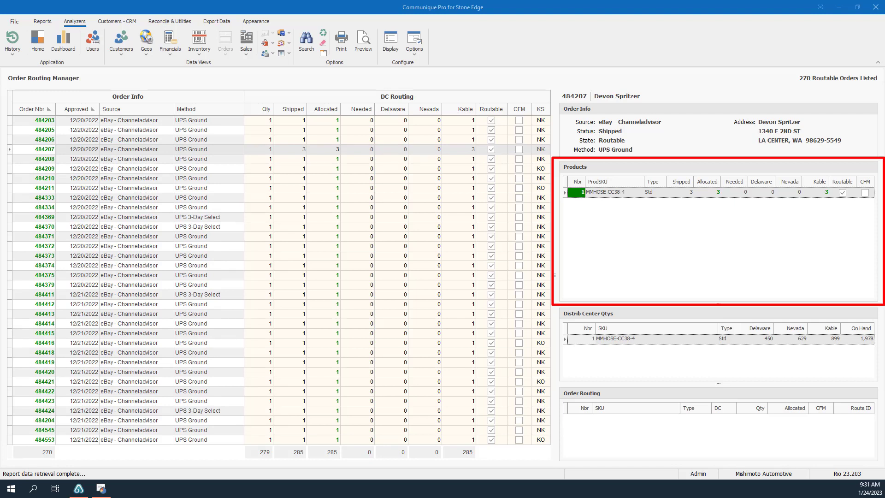
Override the allocation of product MMHOSE-CC38-4 to 1 from Nevada and 2 from Kable, and accept it
left_click(734, 193)
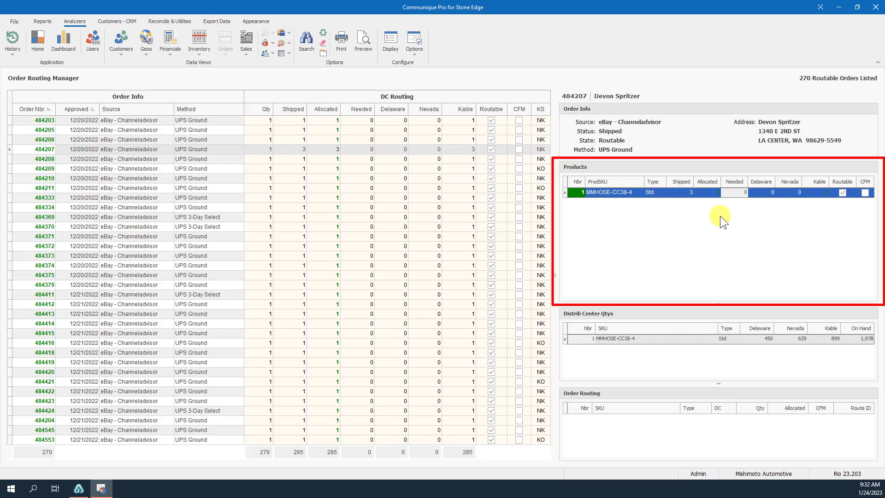
right_click(721, 216)
left_click(745, 221)
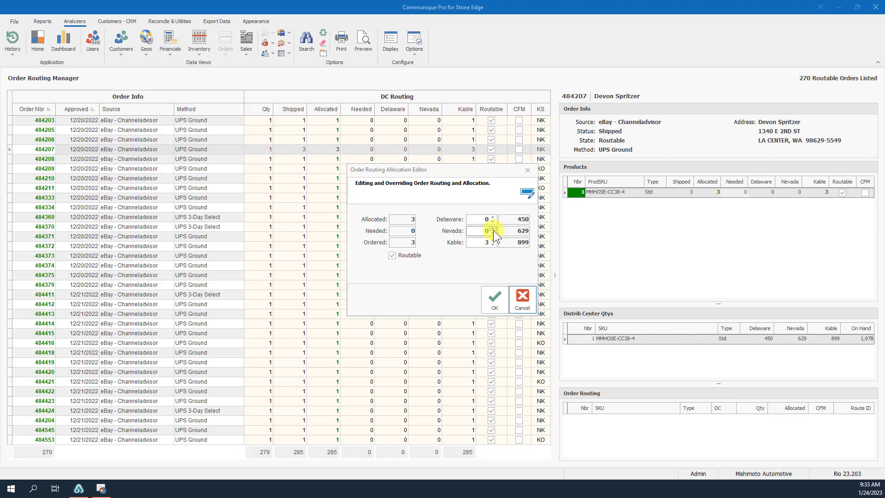
left_click(493, 229)
left_click(493, 245)
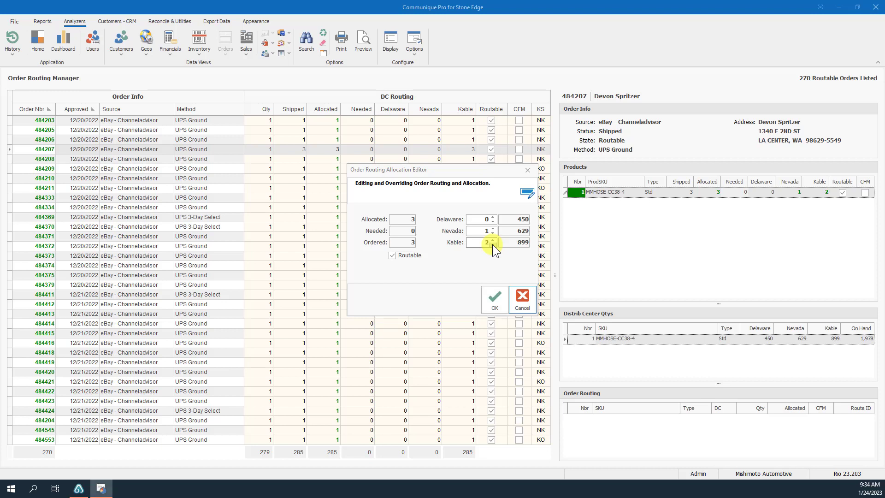
left_click(500, 304)
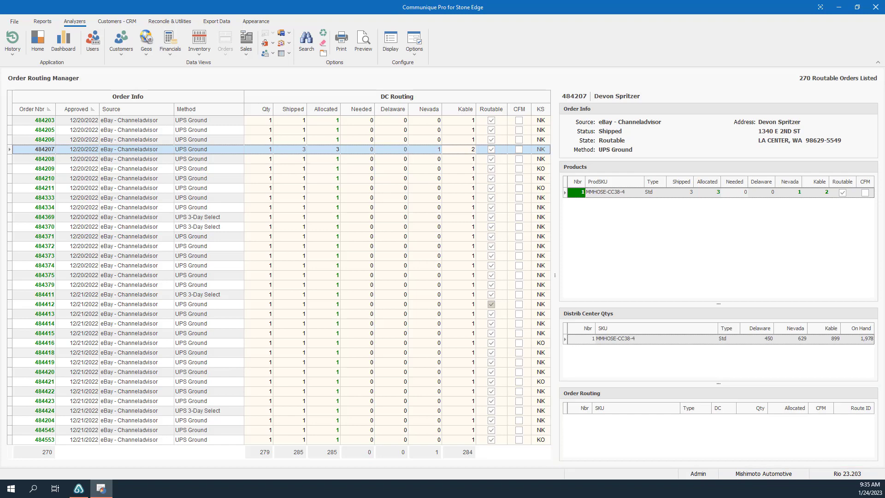
right_click(421, 219)
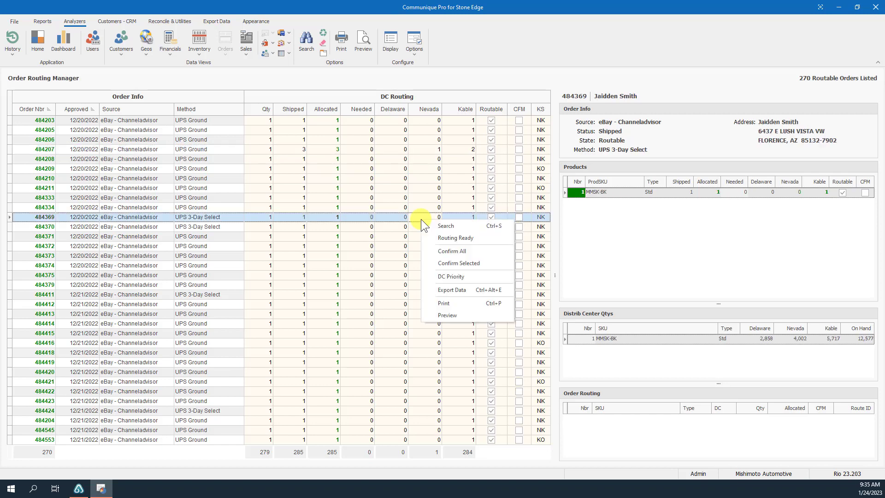
left_click(507, 253)
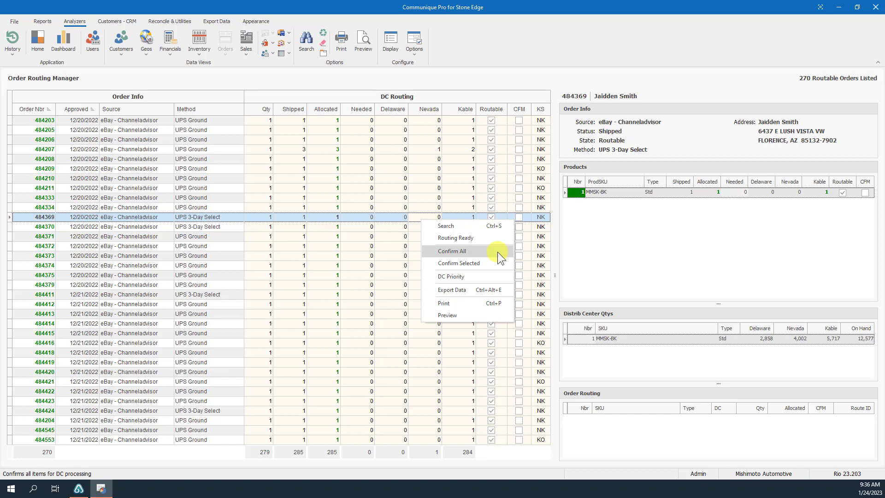
right_click(464, 228)
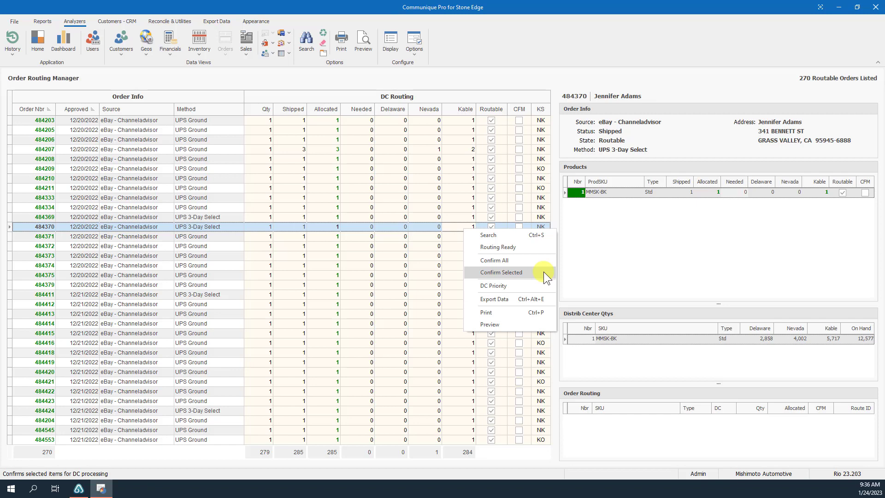
Make sure Multi-select is enabled in the grid's display options
left_click(392, 51)
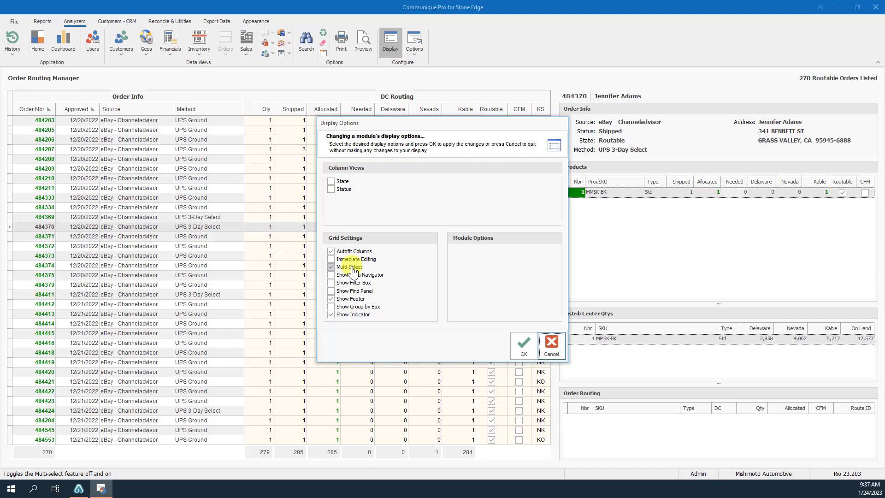
left_click(519, 347)
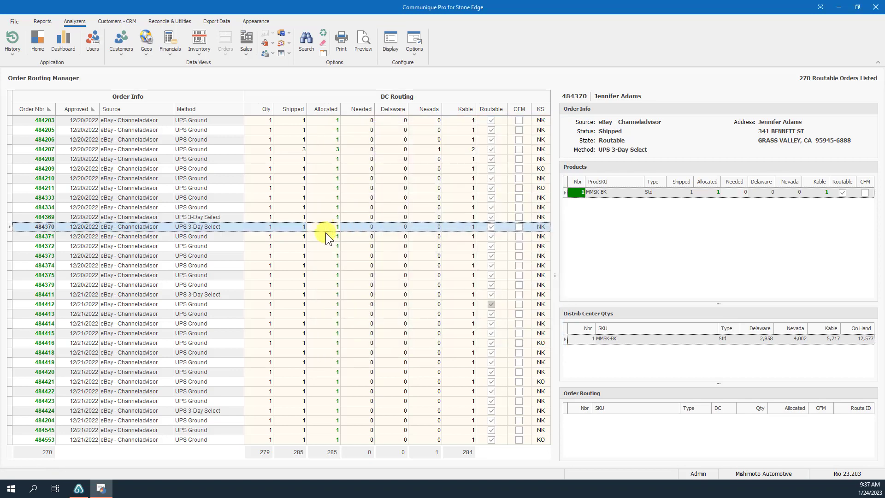
Add five nonadjacent orders below the current order to the selection and confirm the selected orders for processing
left_click(325, 246)
left_click(322, 265)
left_click(317, 294)
left_click(316, 314)
left_click(314, 332)
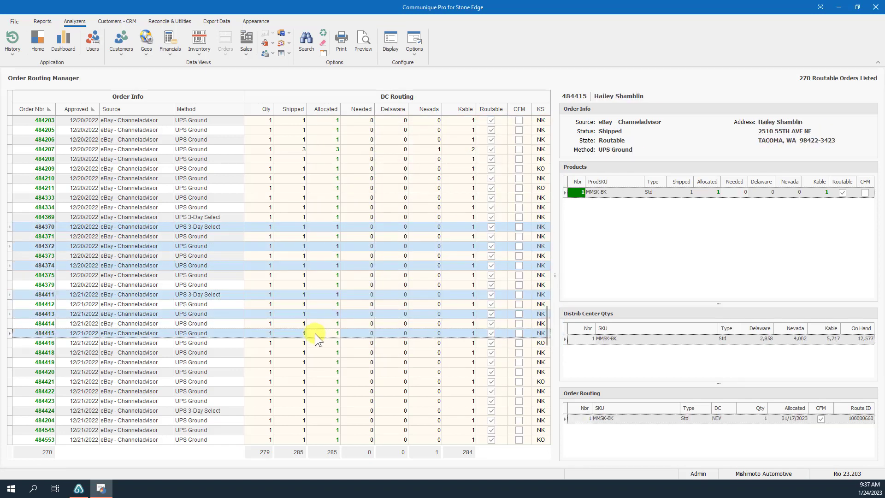
right_click(315, 334)
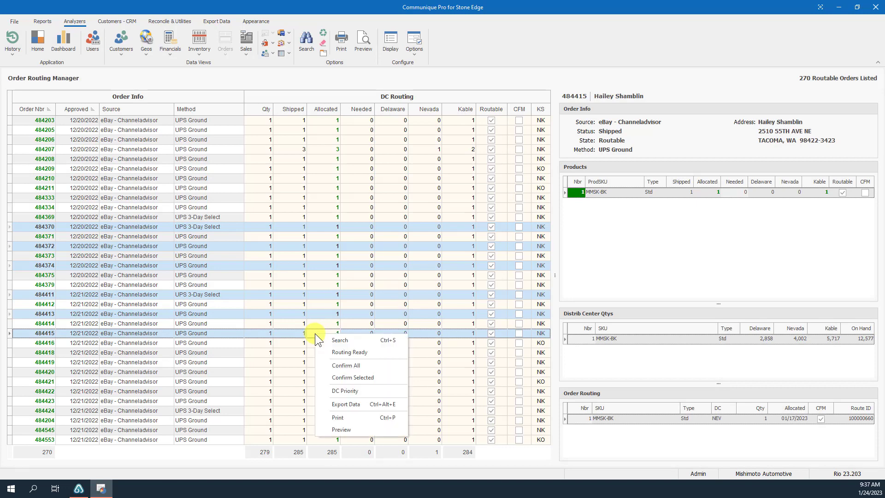
left_click(397, 378)
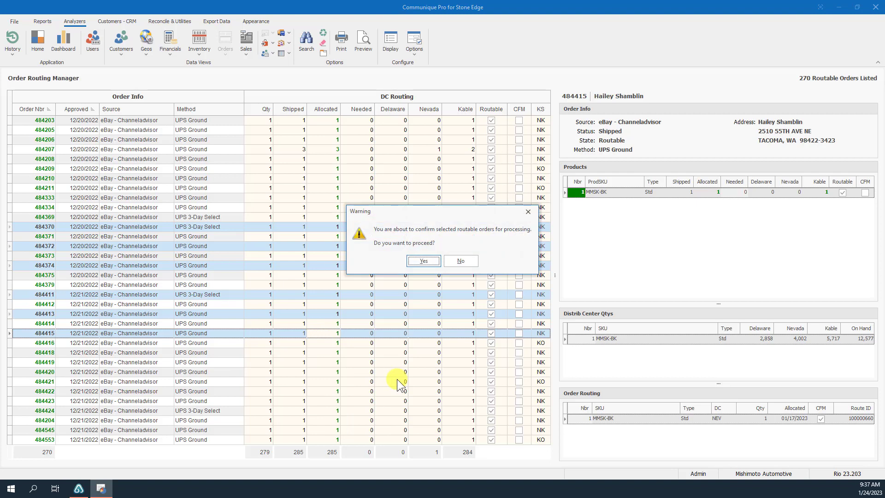
left_click(423, 261)
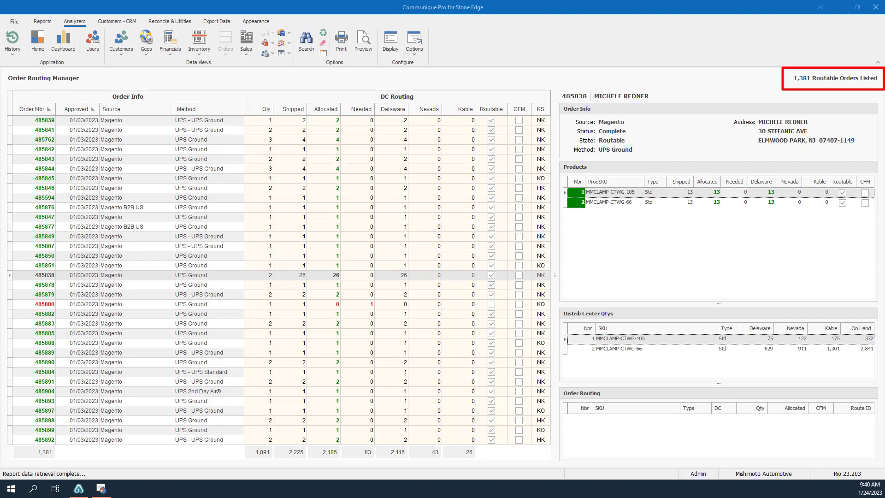
Filter the order list to source Magento B2B US, include Magento as well, and reset the source filter to All
left_click(168, 108)
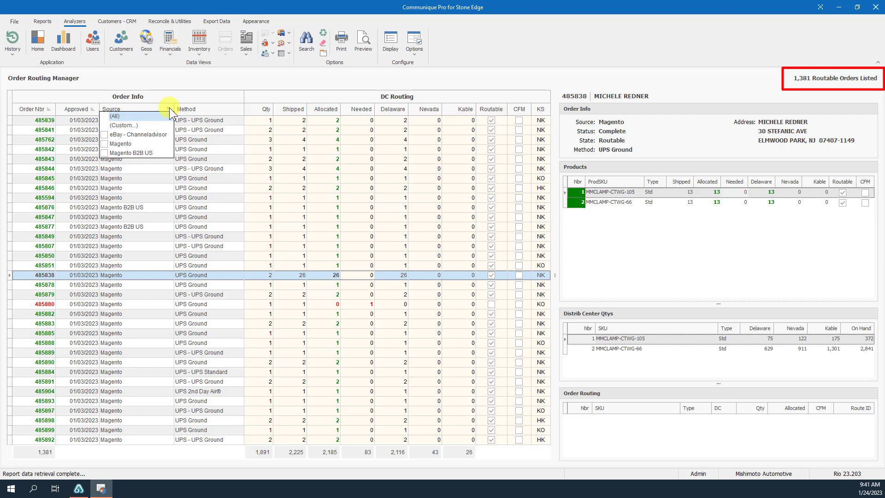
left_click(145, 154)
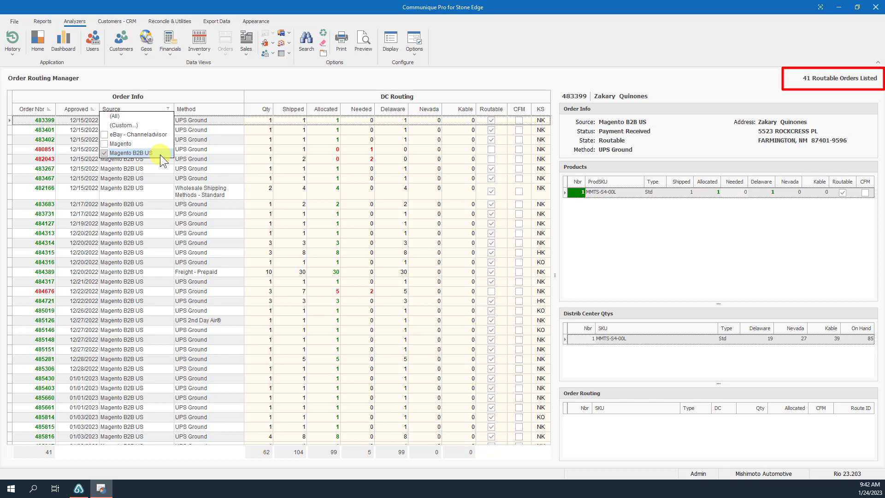
left_click(162, 145)
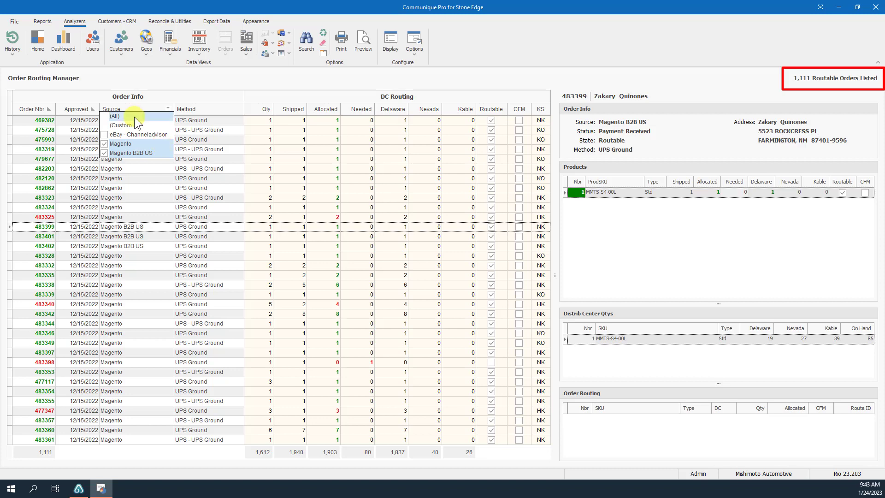
left_click(115, 116)
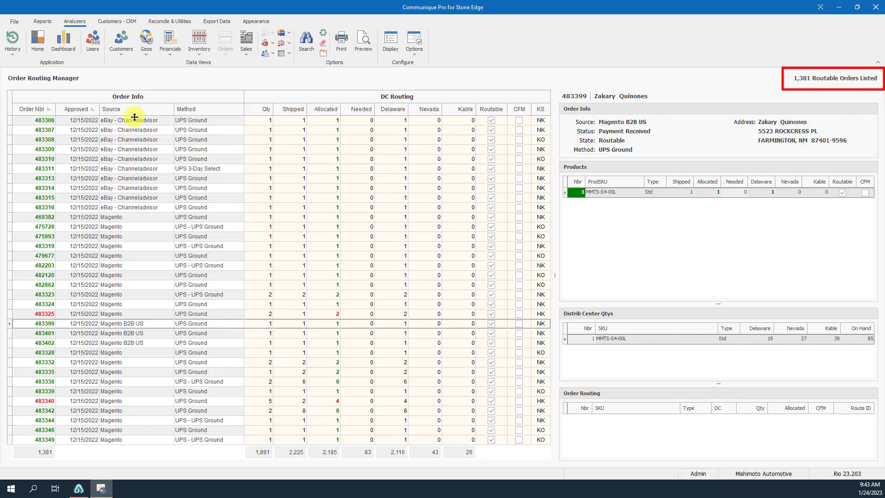